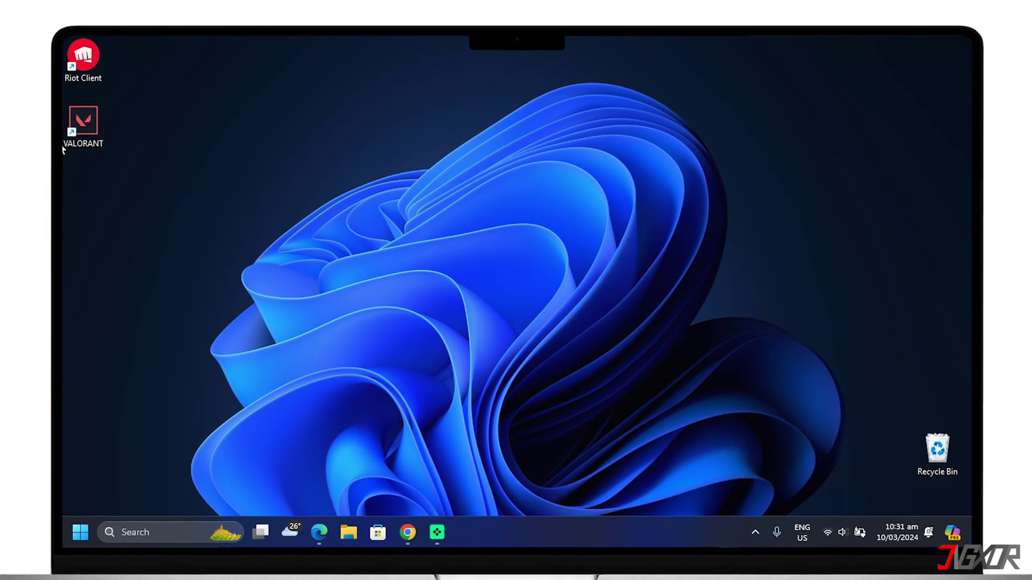
Check status.riotgames.com in Chrome for current messages, then minimize the browser.
{"action": "left_click", "coordinate": [76, 132]}
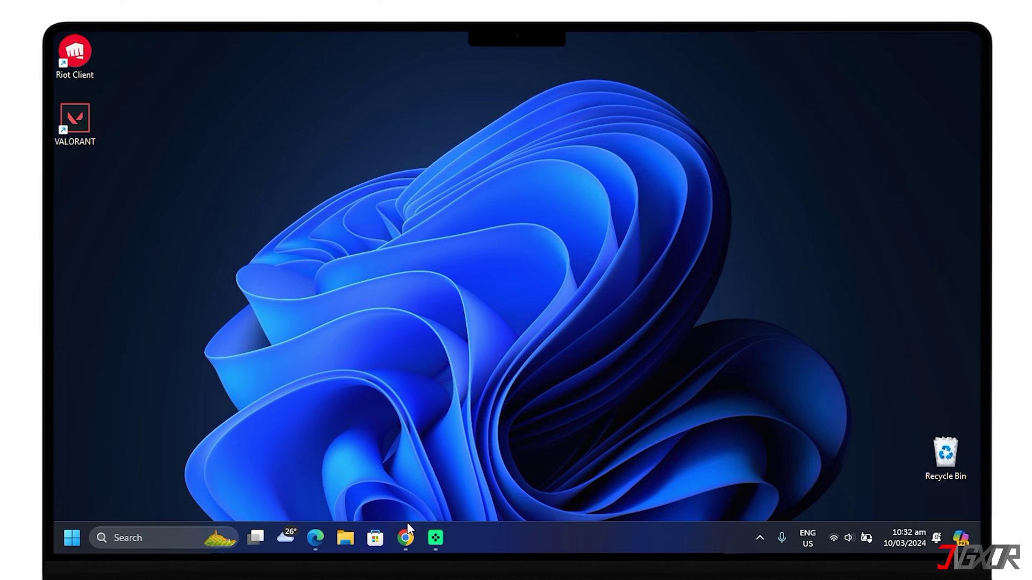
{"action": "left_click", "coordinate": [405, 538]}
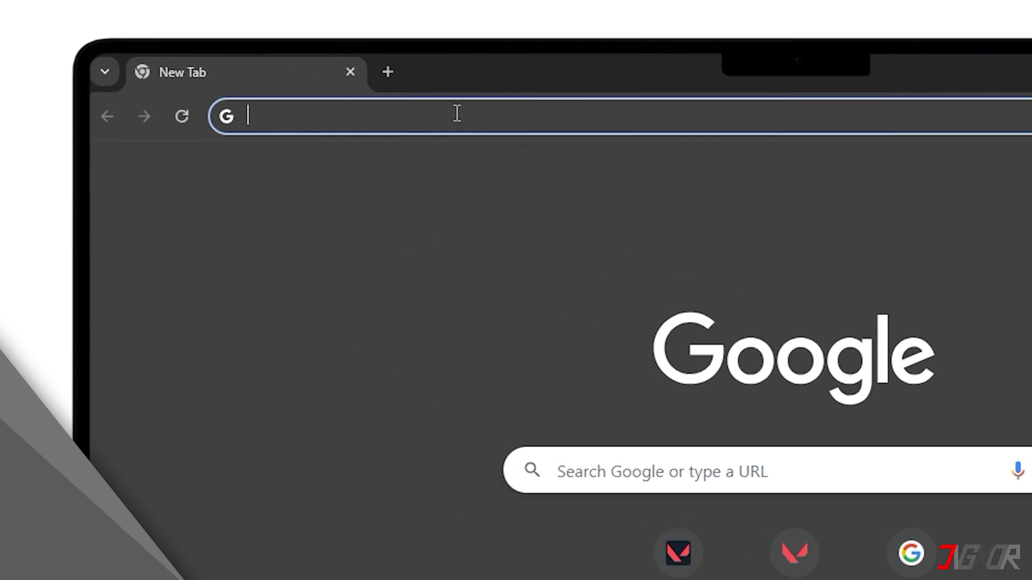
{"action": "type", "text": "status.riotgames.com"}
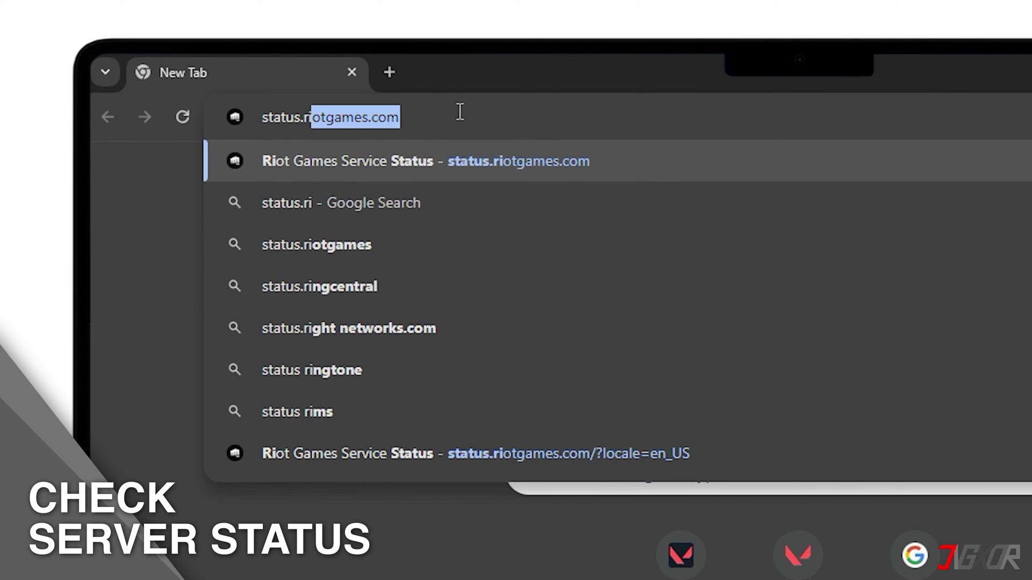
{"action": "key", "text": "Return"}
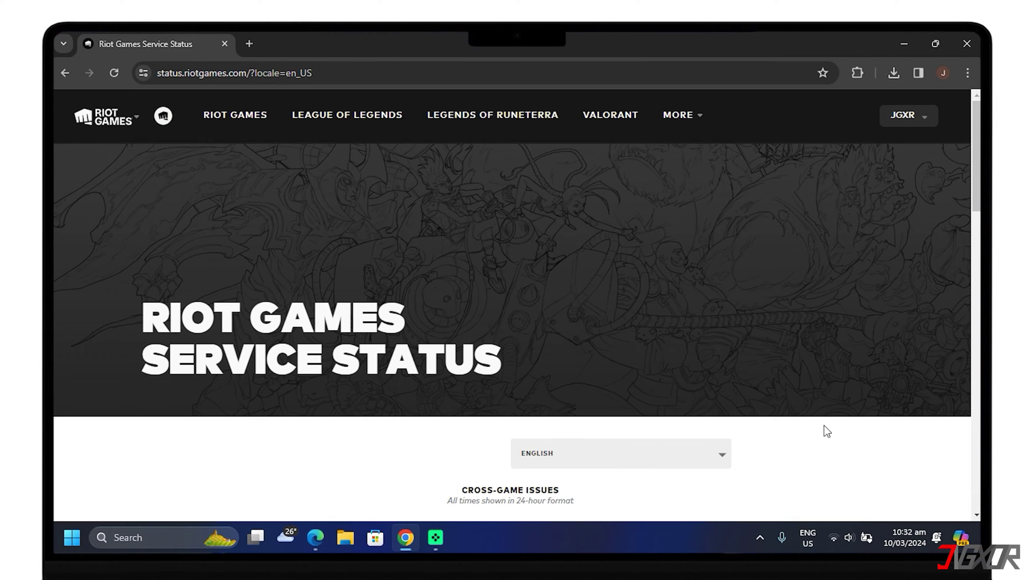
{"action": "scroll", "coordinate": [822, 426], "scroll_direction": "down", "scroll_amount": 6}
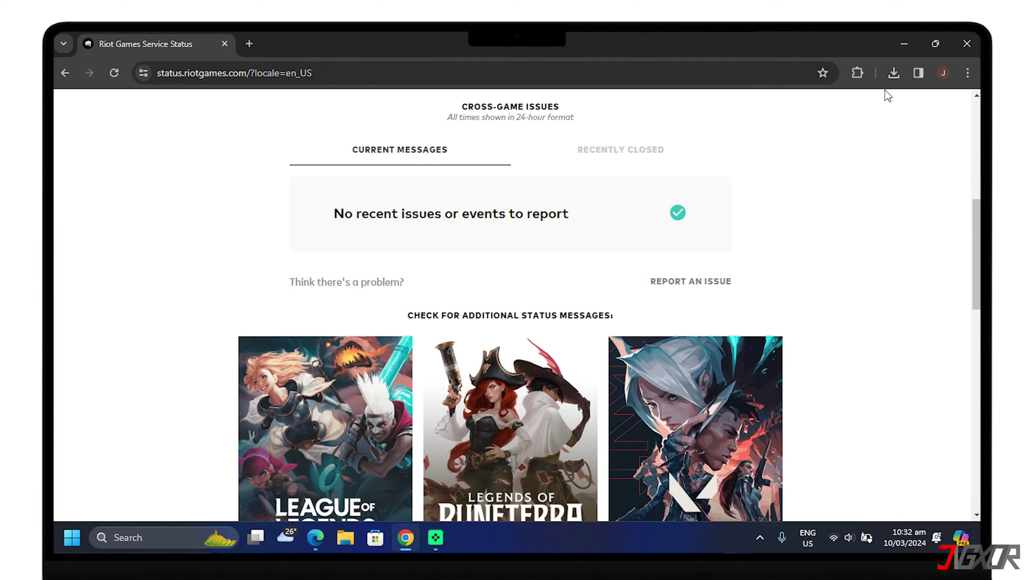
{"action": "left_click", "coordinate": [970, 38]}
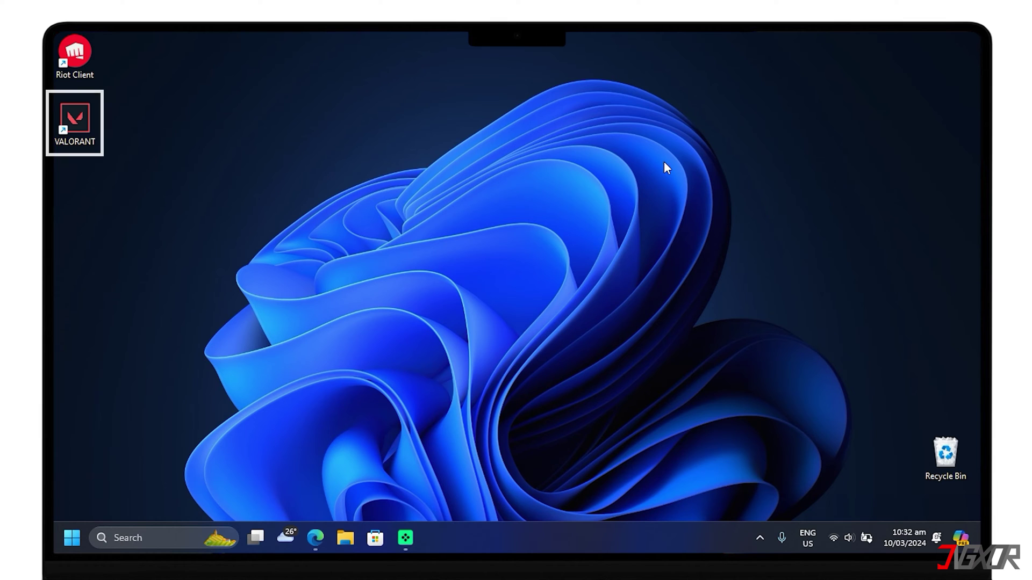
Run the VALORANT desktop shortcut as administrator.
{"action": "right_click", "coordinate": [87, 126]}
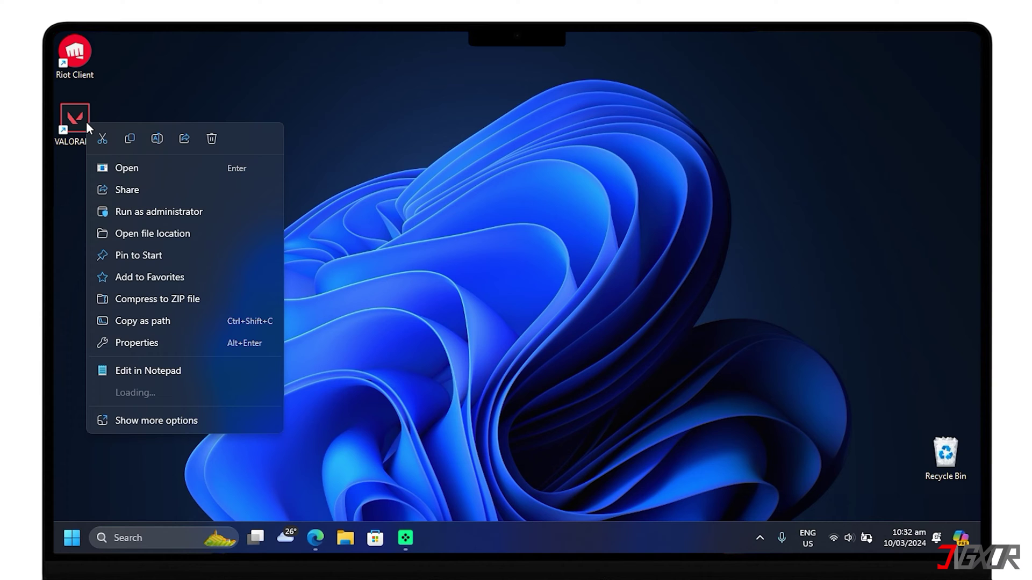
{"action": "left_click", "coordinate": [210, 216]}
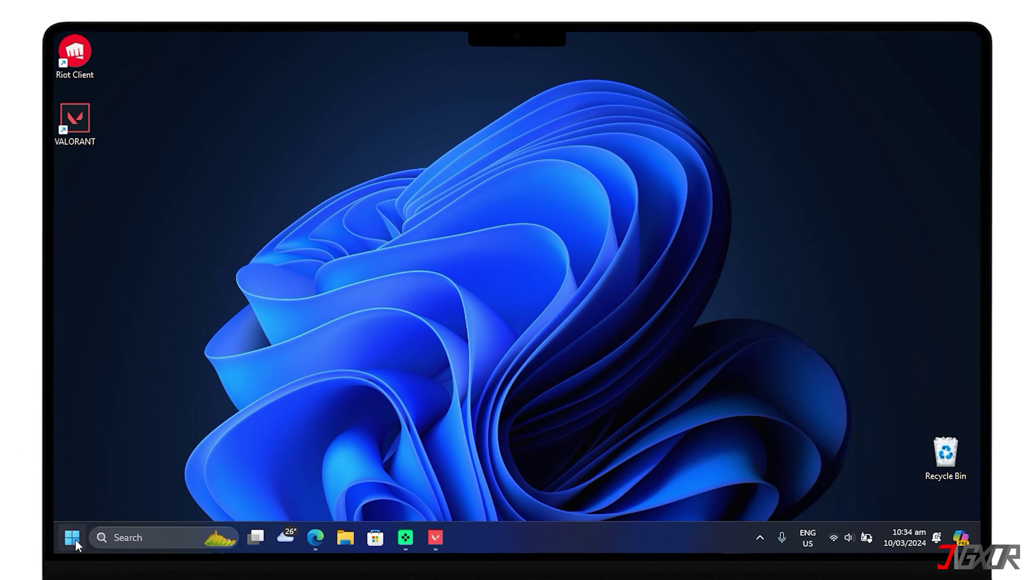
{"action": "left_click", "coordinate": [75, 540]}
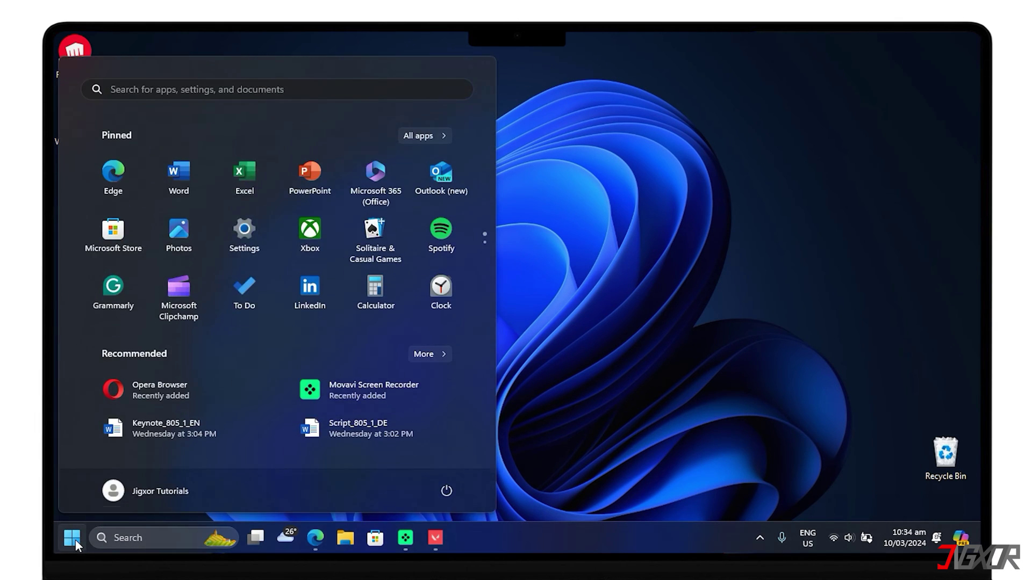
Run a Windows Update check from the Settings Windows Update page.
{"action": "left_click", "coordinate": [246, 249]}
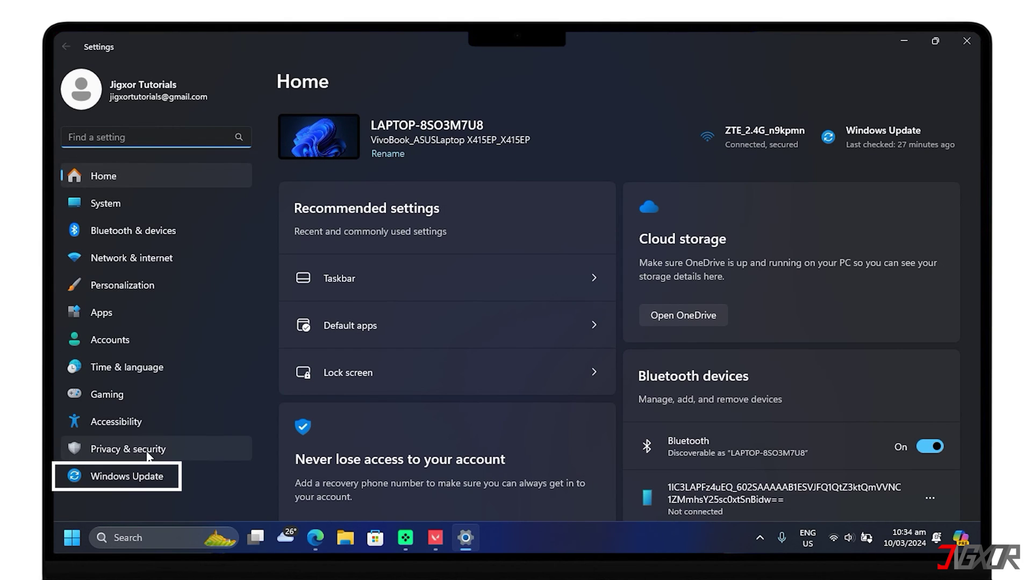
{"action": "left_click", "coordinate": [144, 476]}
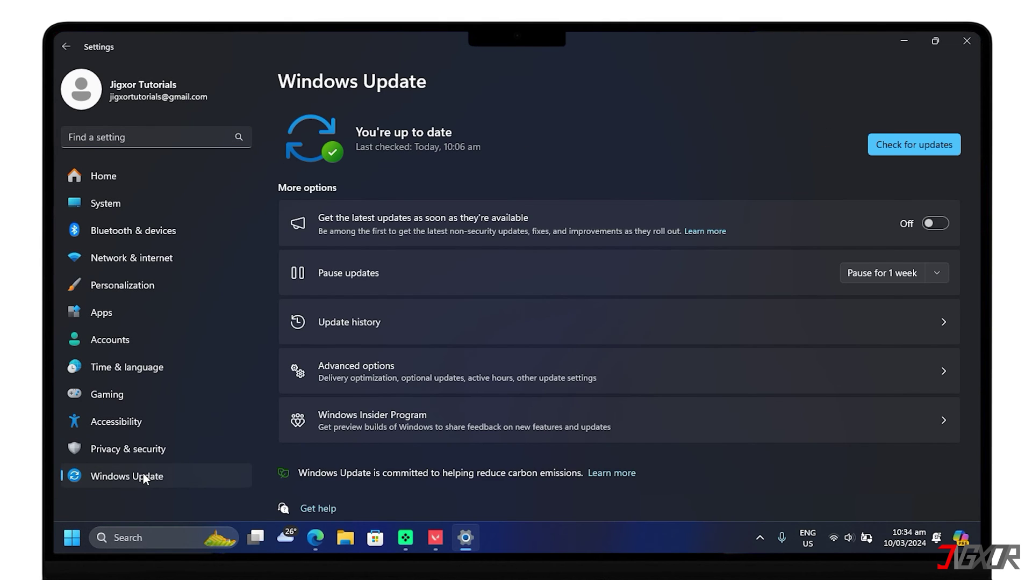
{"action": "left_click", "coordinate": [939, 149]}
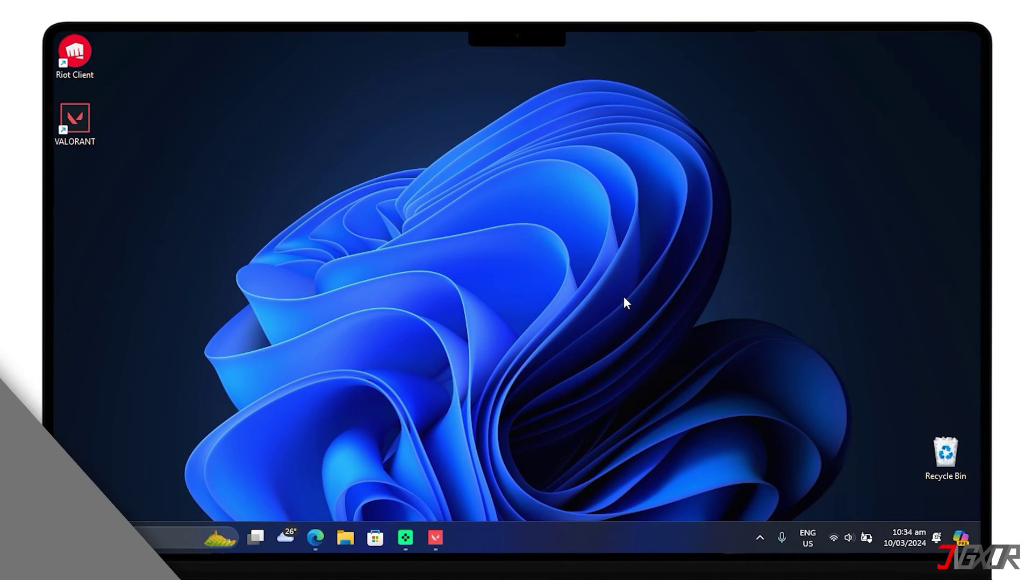
Automatically search for a newer NVIDIA GeForce MX330 driver under Display adapters in Device Manager.
{"action": "left_click", "coordinate": [164, 542]}
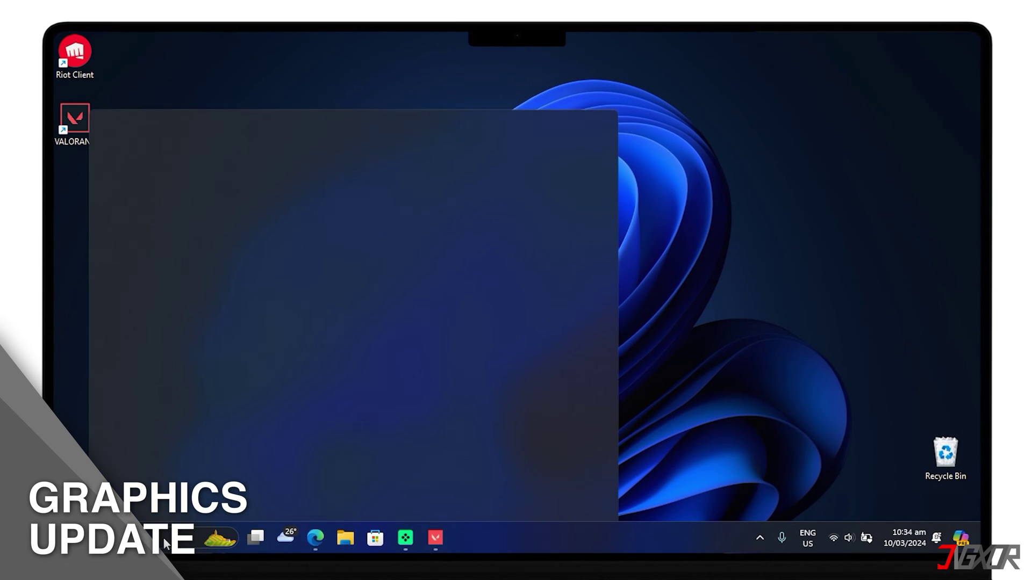
{"action": "type", "text": "device"}
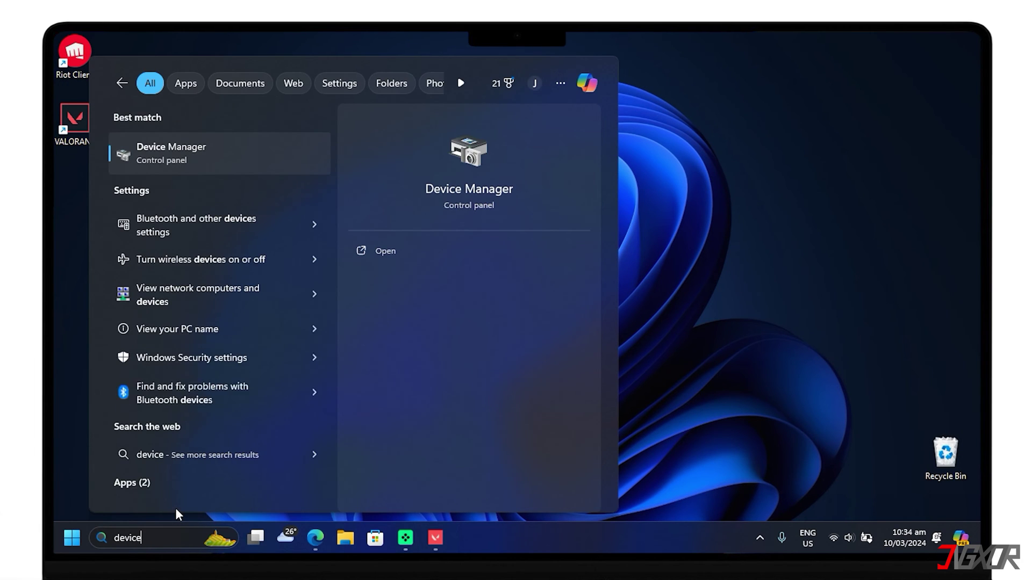
{"action": "type", "text": " manager"}
{"action": "key", "text": "Return"}
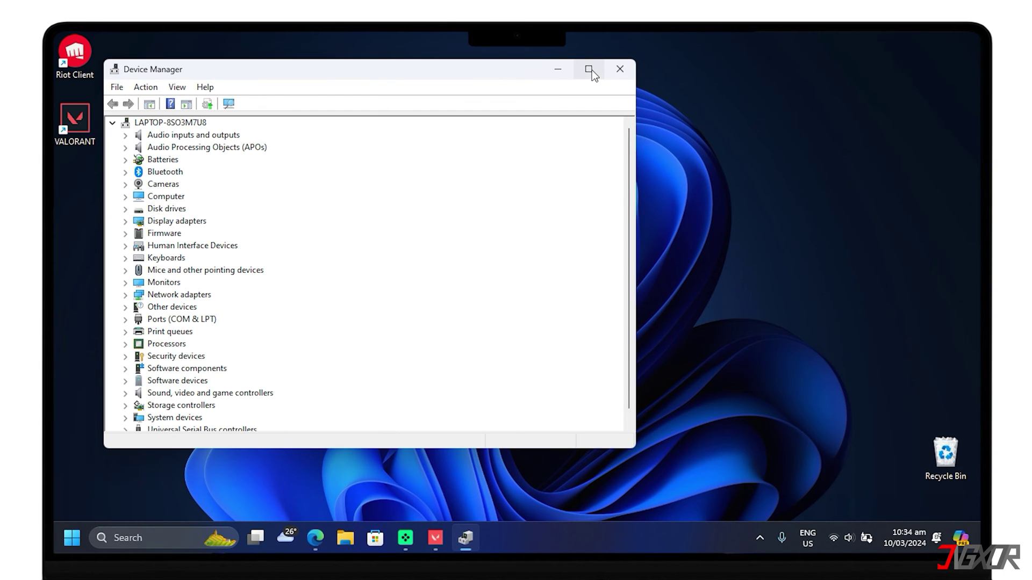
{"action": "left_click", "coordinate": [589, 70]}
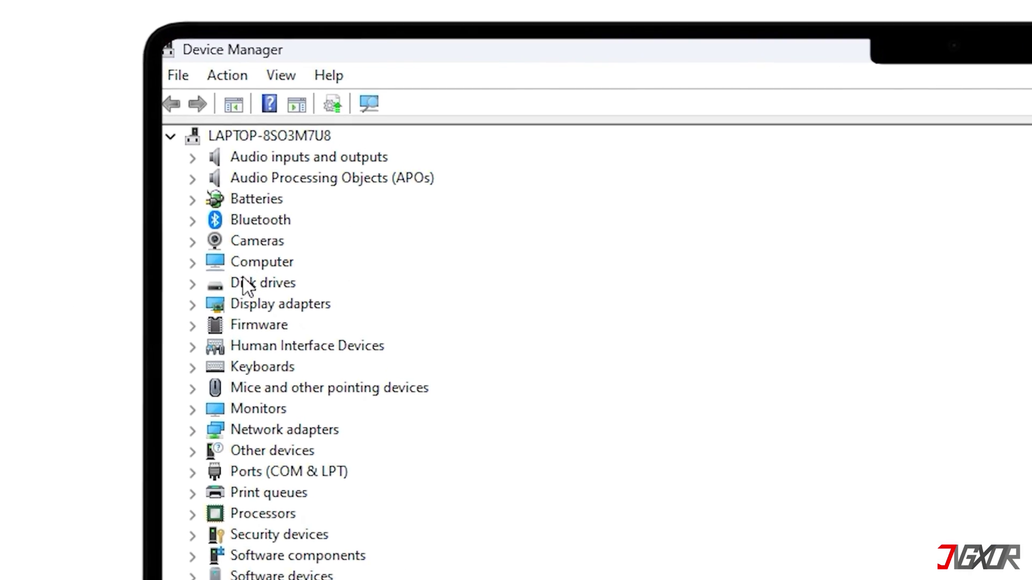
{"action": "left_click", "coordinate": [273, 304]}
{"action": "left_click", "coordinate": [192, 305]}
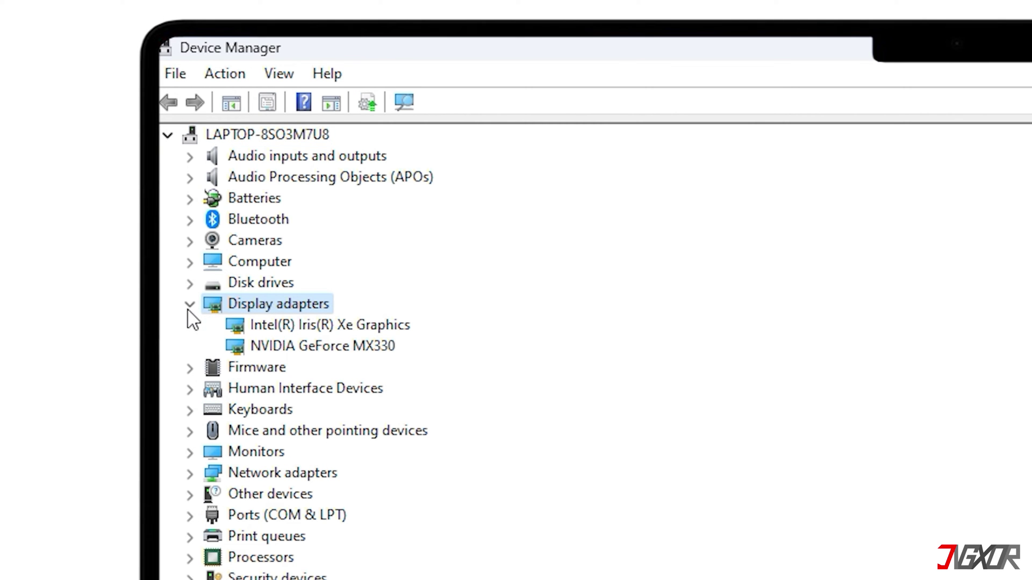
{"action": "right_click", "coordinate": [383, 351]}
{"action": "left_click", "coordinate": [565, 365]}
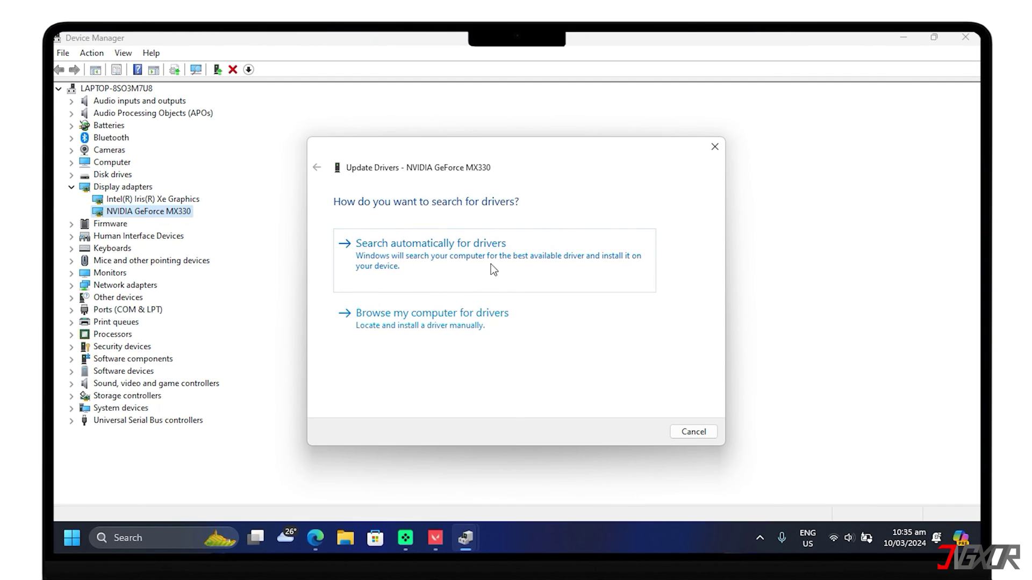
{"action": "left_click", "coordinate": [491, 264]}
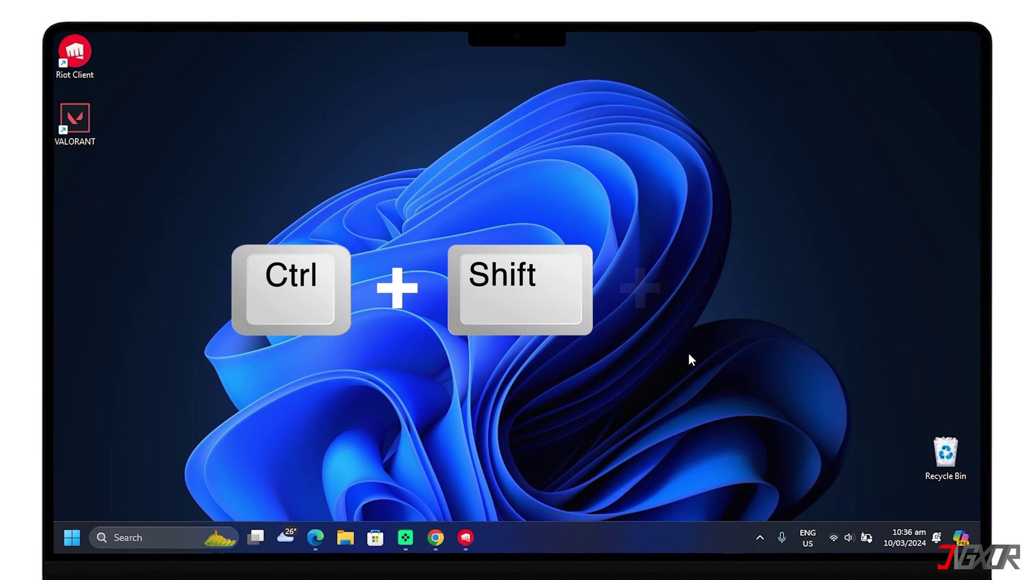
End the Riot Client and Google Chrome tasks in Task Manager.
{"action": "key", "text": "ctrl+shift+Escape"}
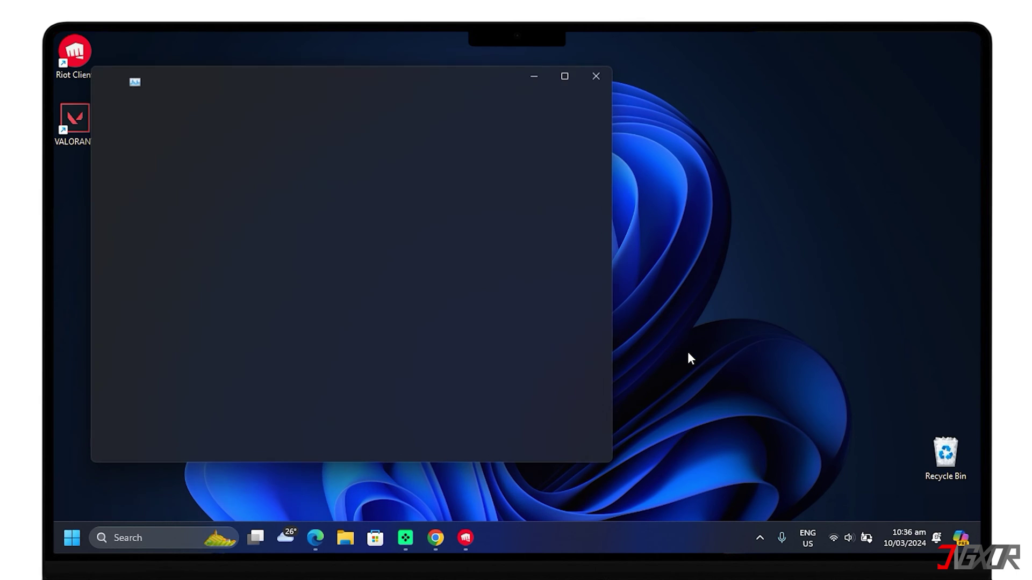
{"action": "left_click", "coordinate": [564, 76]}
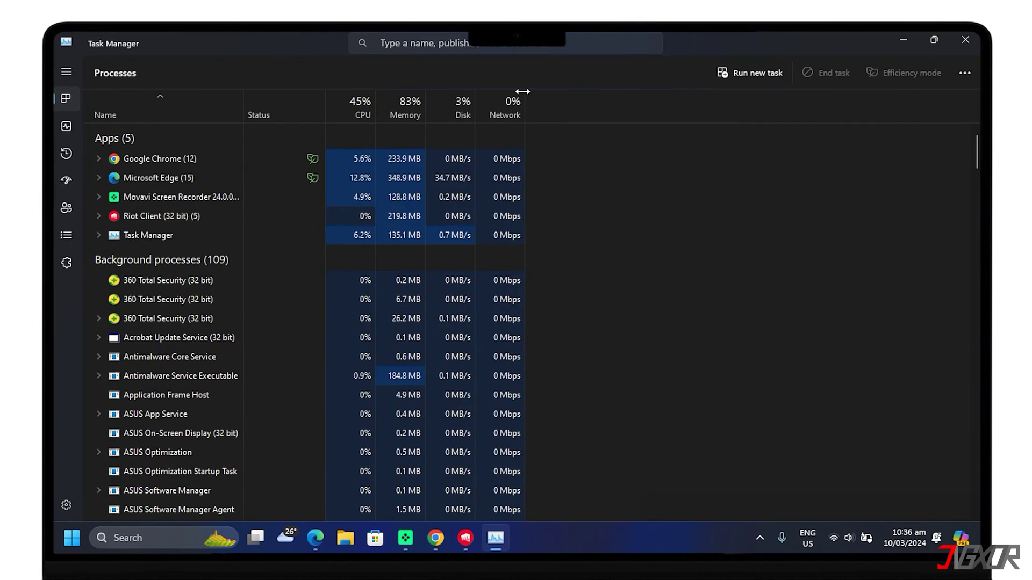
{"action": "right_click", "coordinate": [200, 218]}
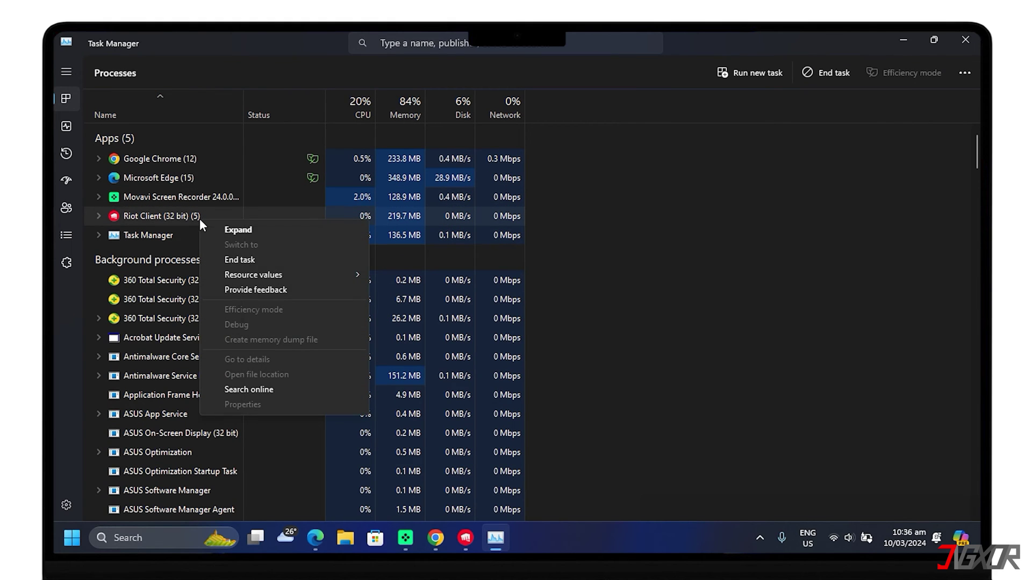
{"action": "left_click", "coordinate": [256, 260]}
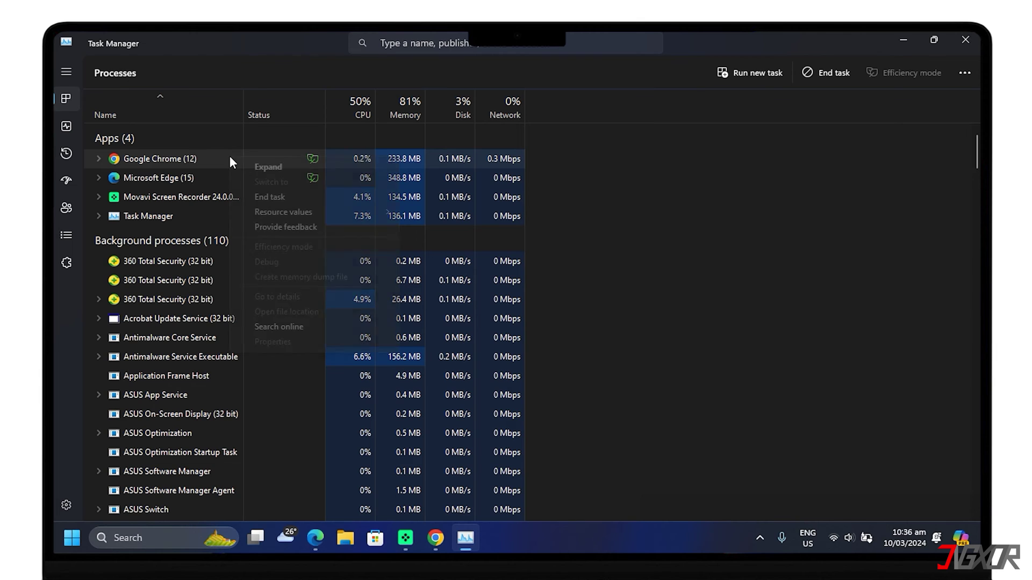
{"action": "left_click", "coordinate": [270, 197]}
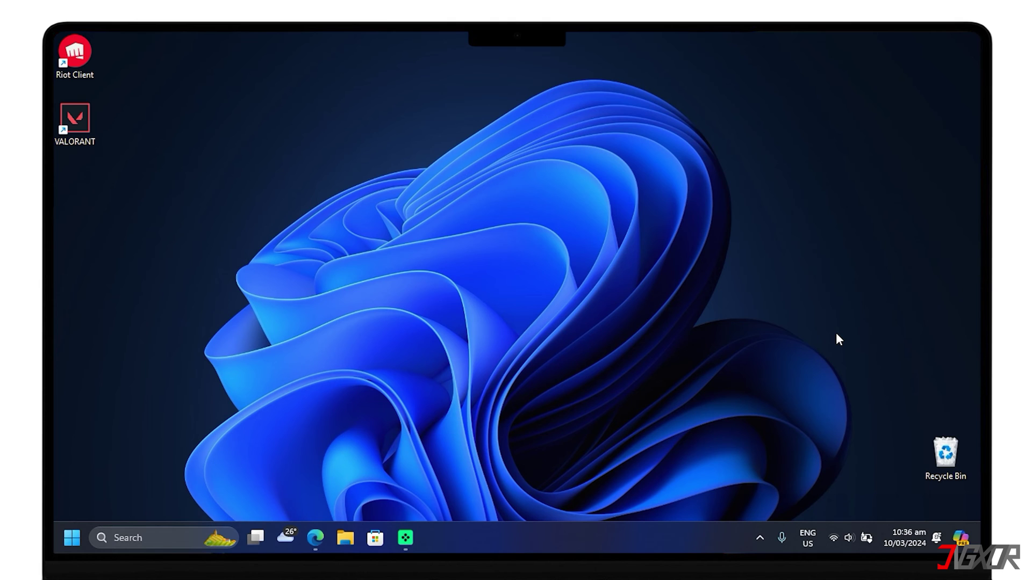
Enable Disable fullscreen optimizations in the VALORANT shortcut's Compatibility properties and apply it.
{"action": "right_click", "coordinate": [79, 129]}
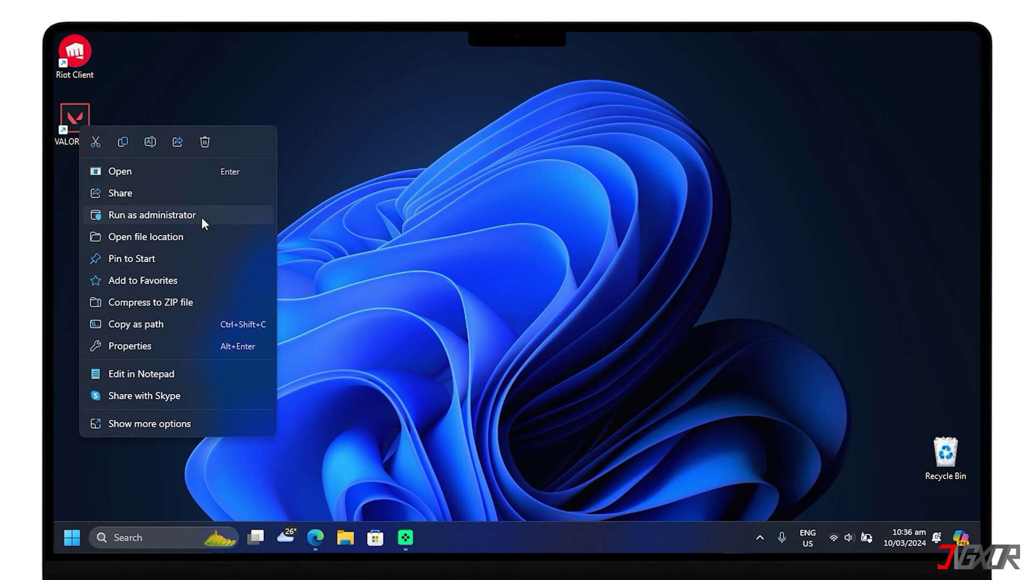
{"action": "left_click", "coordinate": [232, 347]}
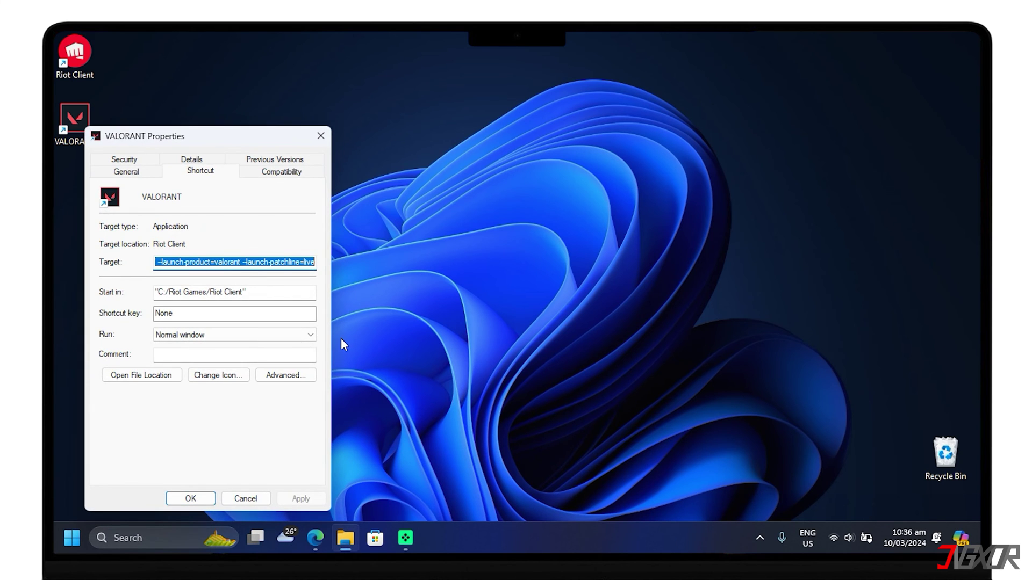
{"action": "left_click", "coordinate": [286, 171]}
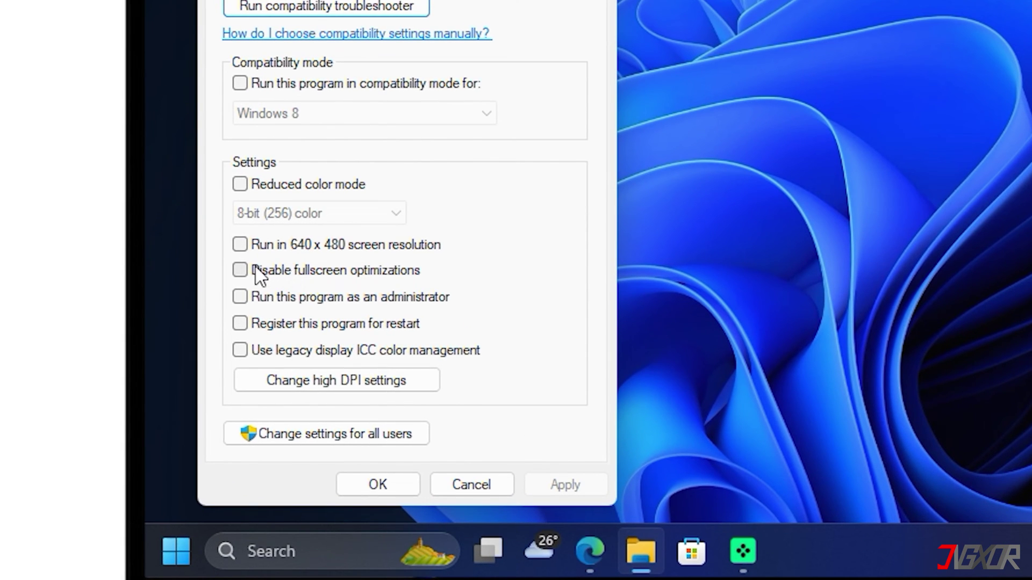
{"action": "left_click", "coordinate": [255, 273]}
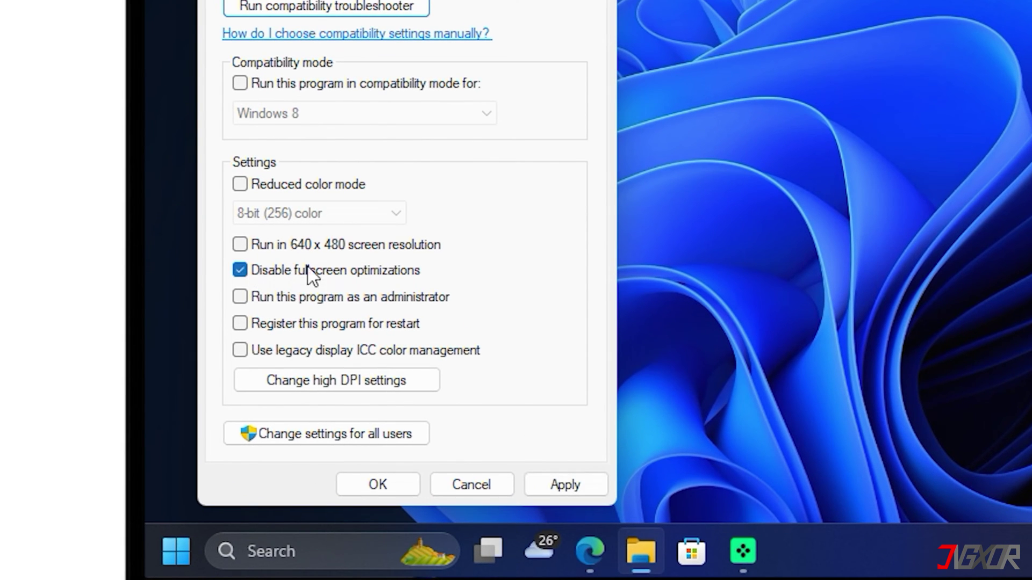
{"action": "left_click", "coordinate": [566, 490]}
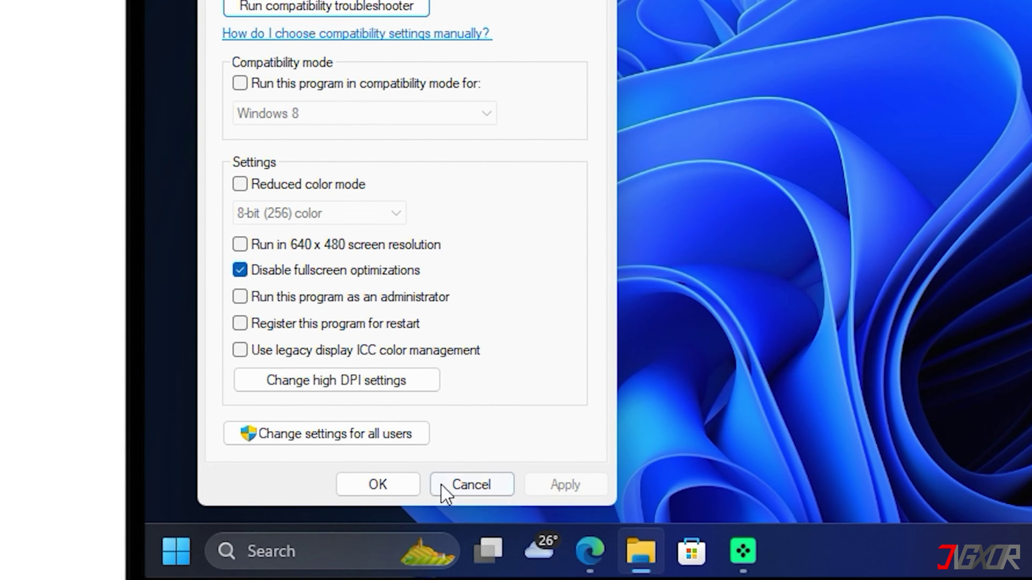
{"action": "left_click", "coordinate": [392, 487]}
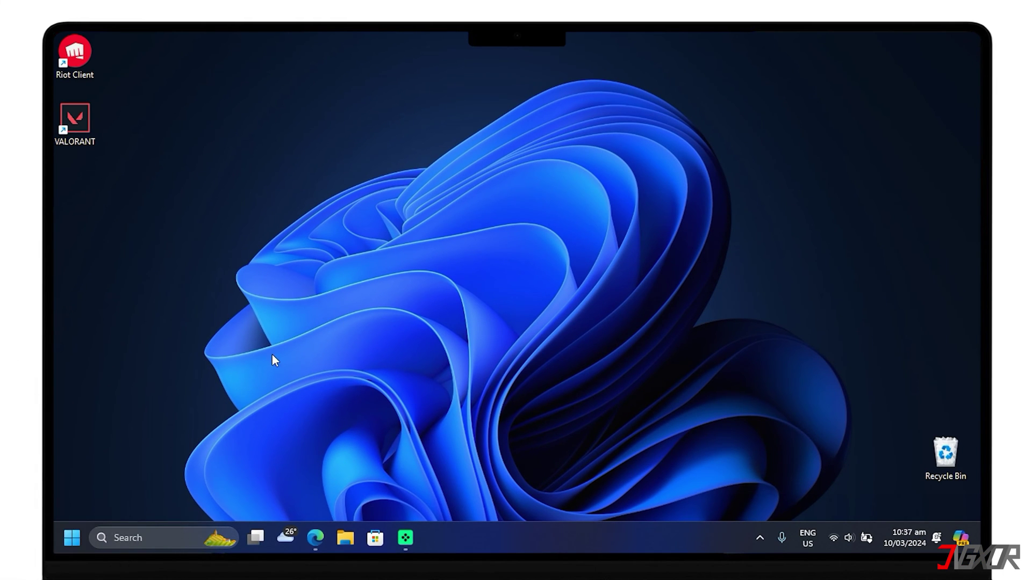
Launch Riot Client and run Repair on VALORANT from the client settings.
{"action": "double_click", "coordinate": [70, 76]}
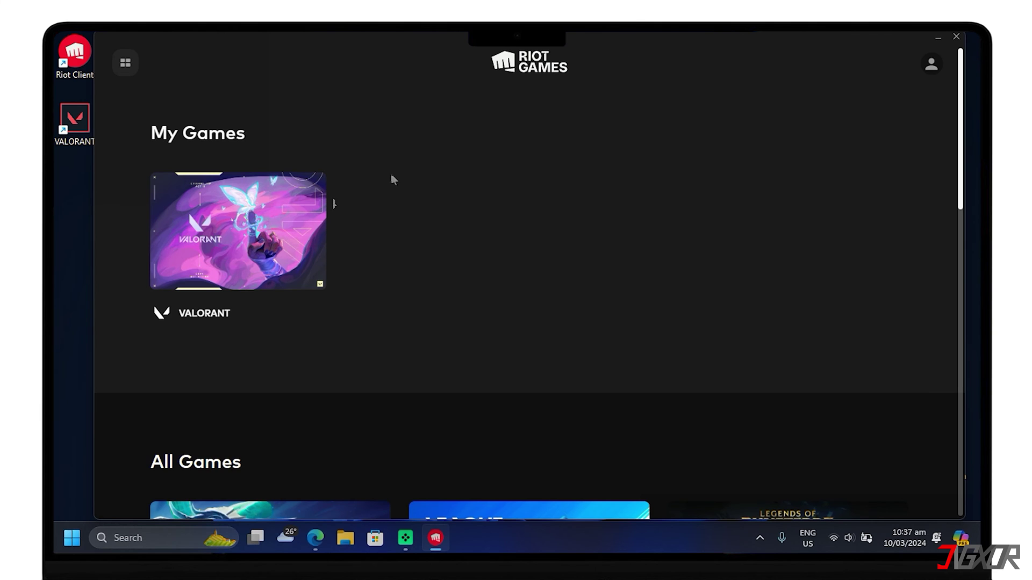
{"action": "mouse_move", "coordinate": [297, 226]}
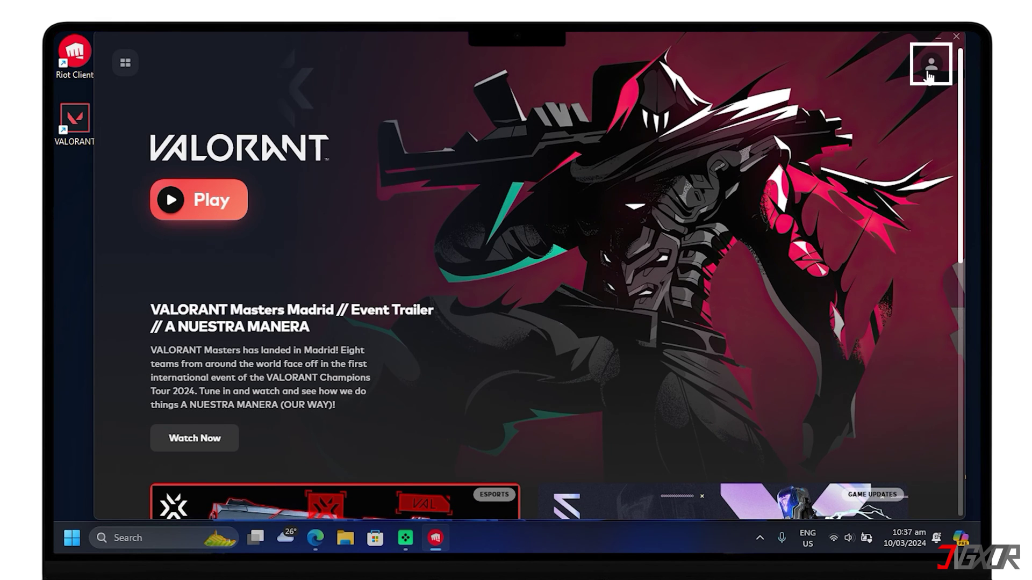
{"action": "left_click", "coordinate": [929, 67]}
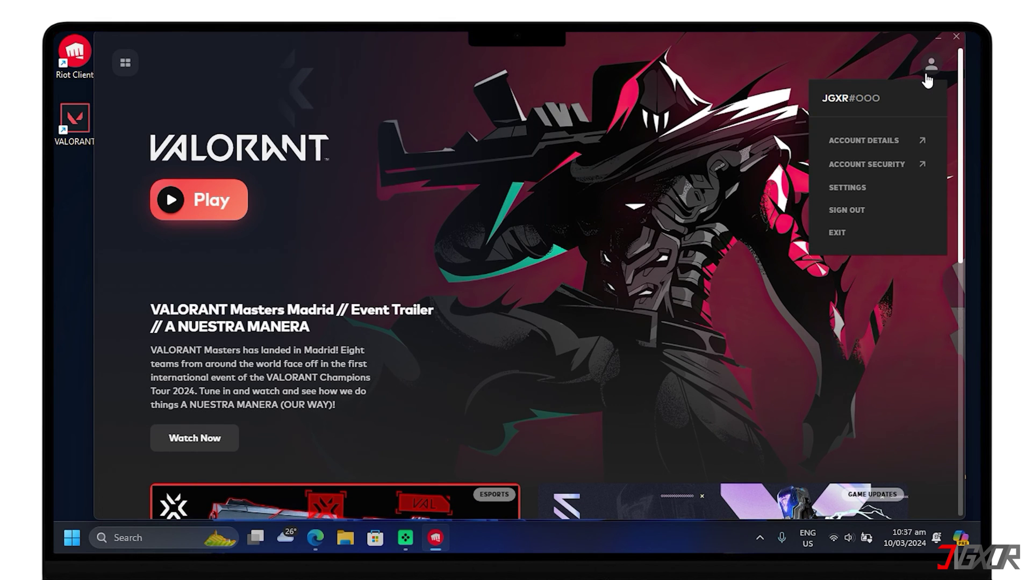
{"action": "left_click", "coordinate": [858, 188]}
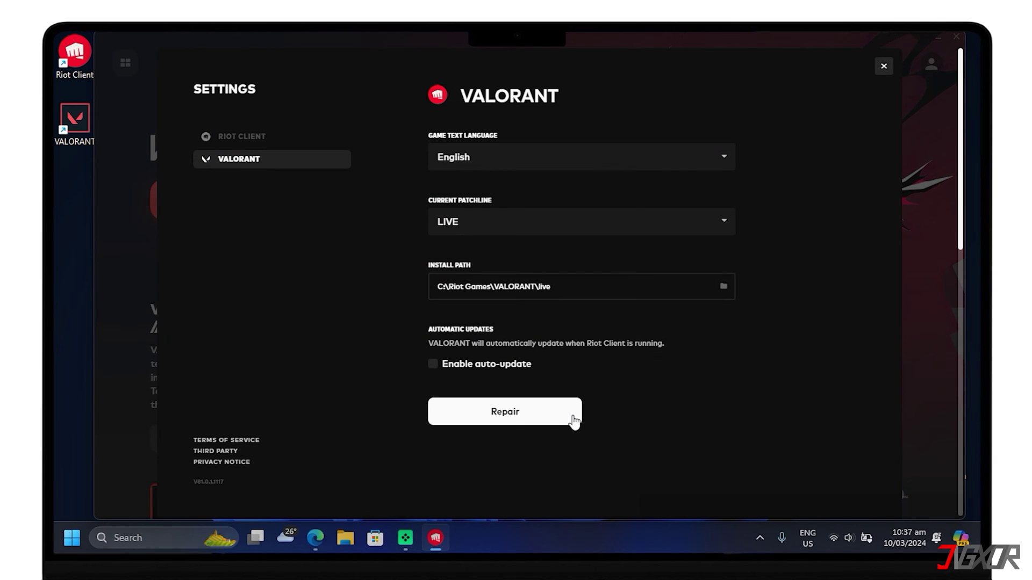
{"action": "left_click", "coordinate": [572, 421]}
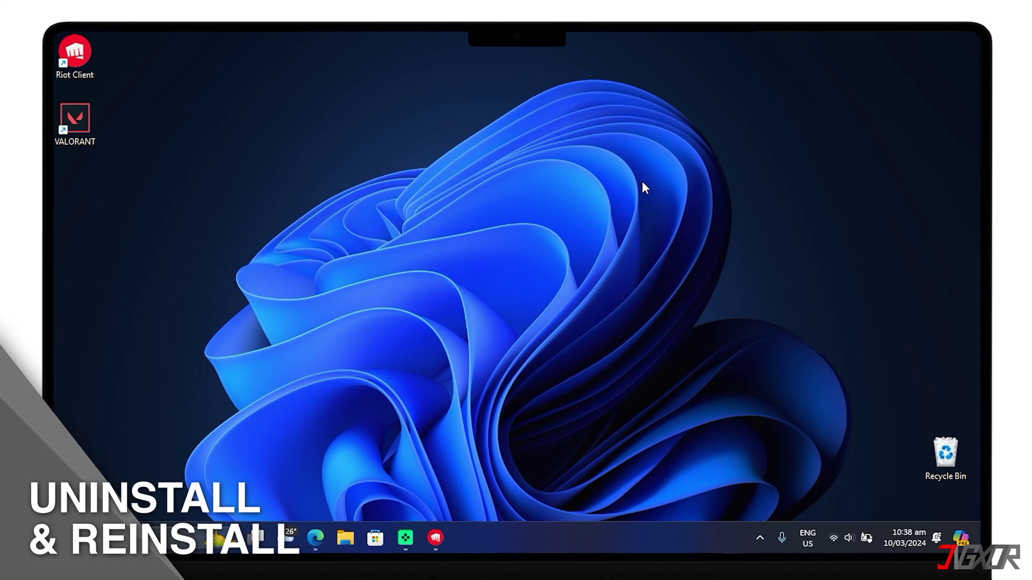
{"action": "key", "text": "super+r"}
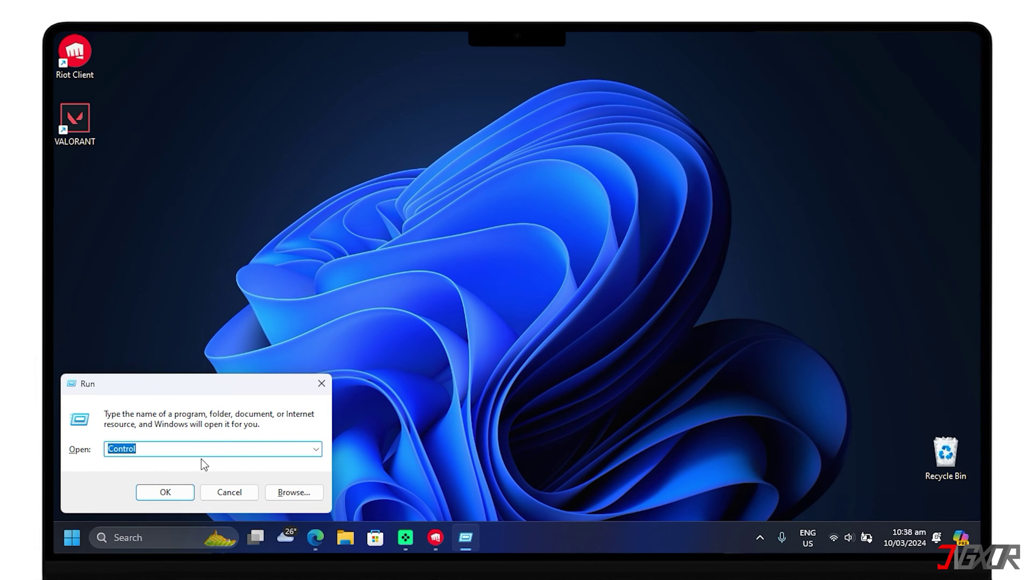
{"action": "left_click", "coordinate": [179, 496]}
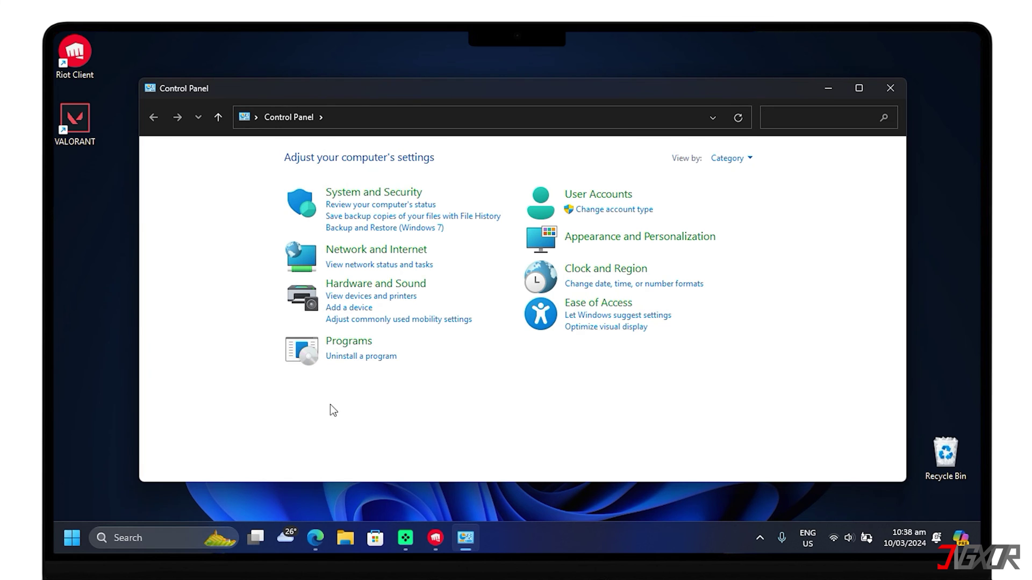
{"action": "left_click", "coordinate": [373, 348]}
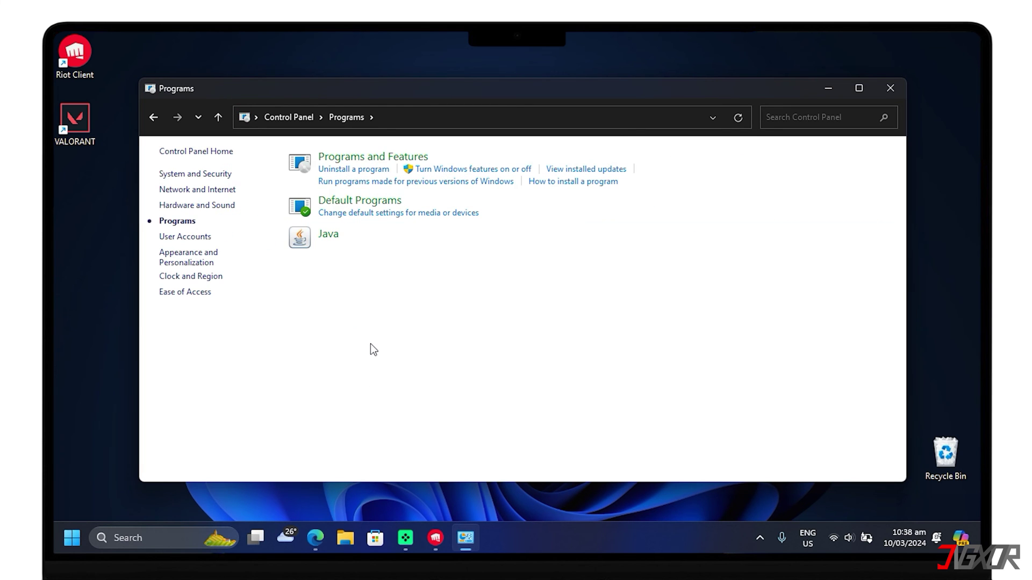
{"action": "left_click", "coordinate": [416, 159]}
{"action": "scroll", "coordinate": [421, 391], "scroll_direction": "down", "scroll_amount": 17}
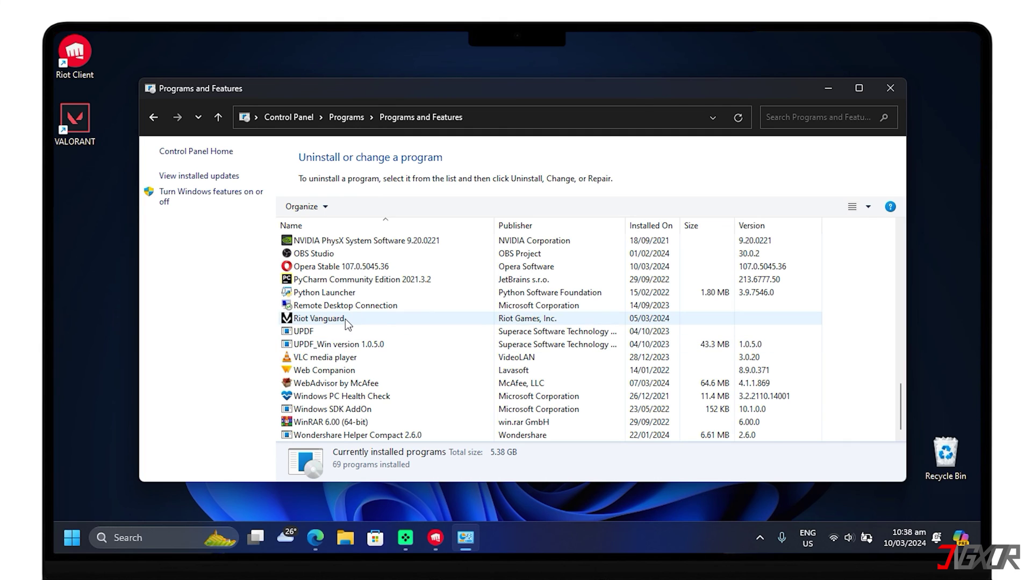
{"action": "left_click", "coordinate": [345, 319]}
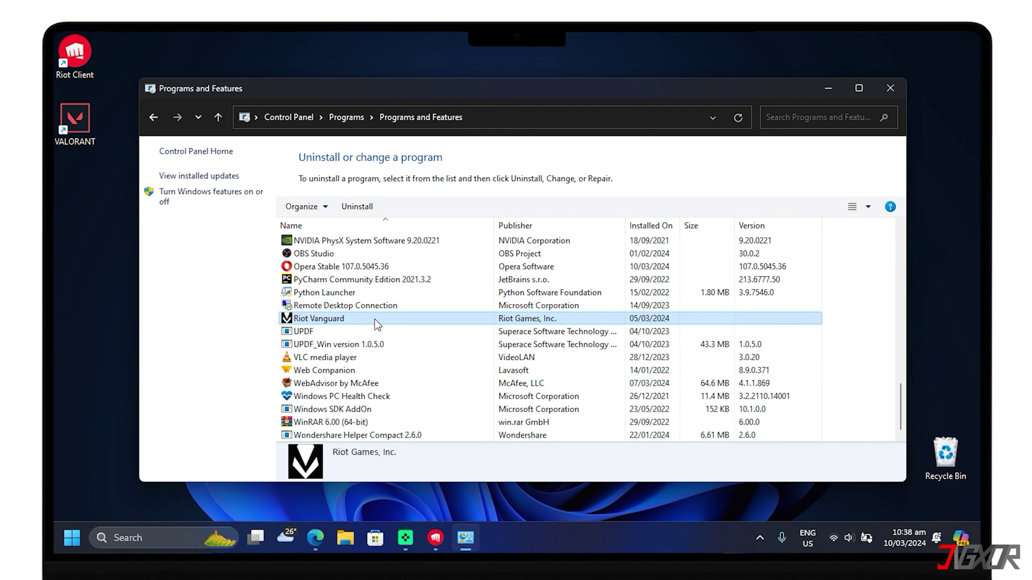
{"action": "left_click", "coordinate": [890, 89]}
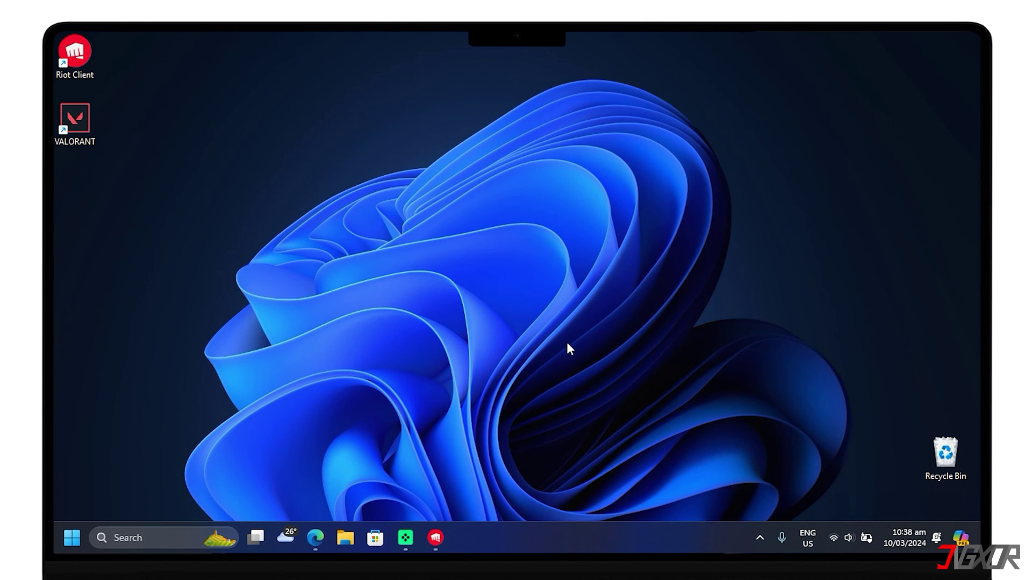
Open Chrome maximized, go to playvalorant.com and reach the PLAY FREE download page.
{"action": "left_click", "coordinate": [71, 537]}
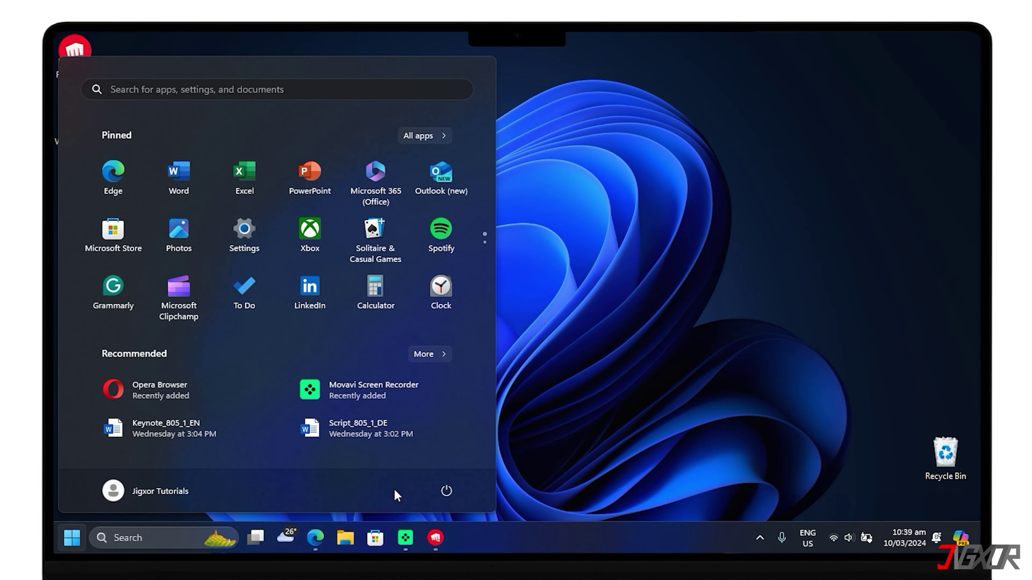
{"action": "left_click", "coordinate": [450, 490]}
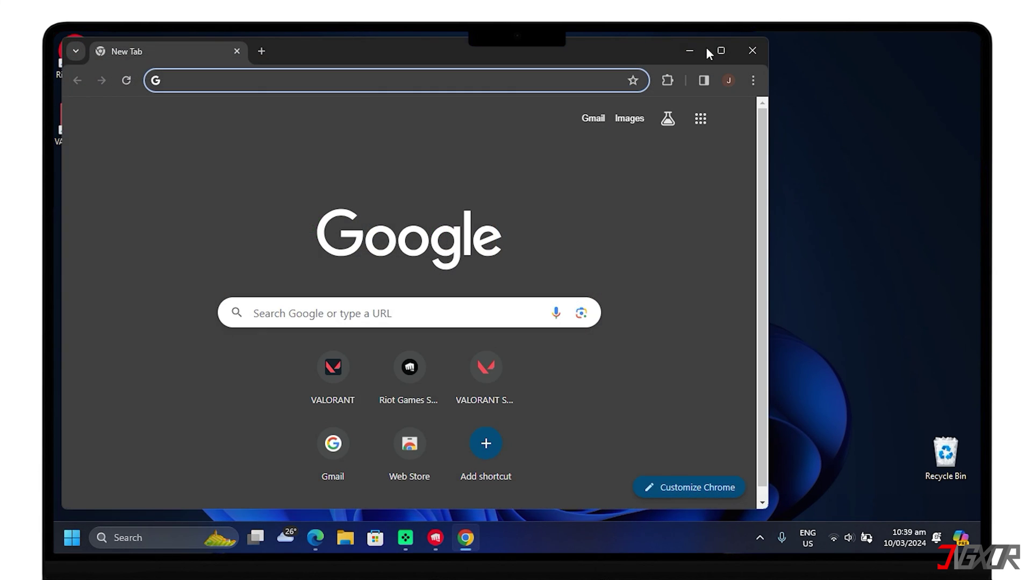
{"action": "left_click", "coordinate": [717, 52]}
{"action": "left_click", "coordinate": [515, 74]}
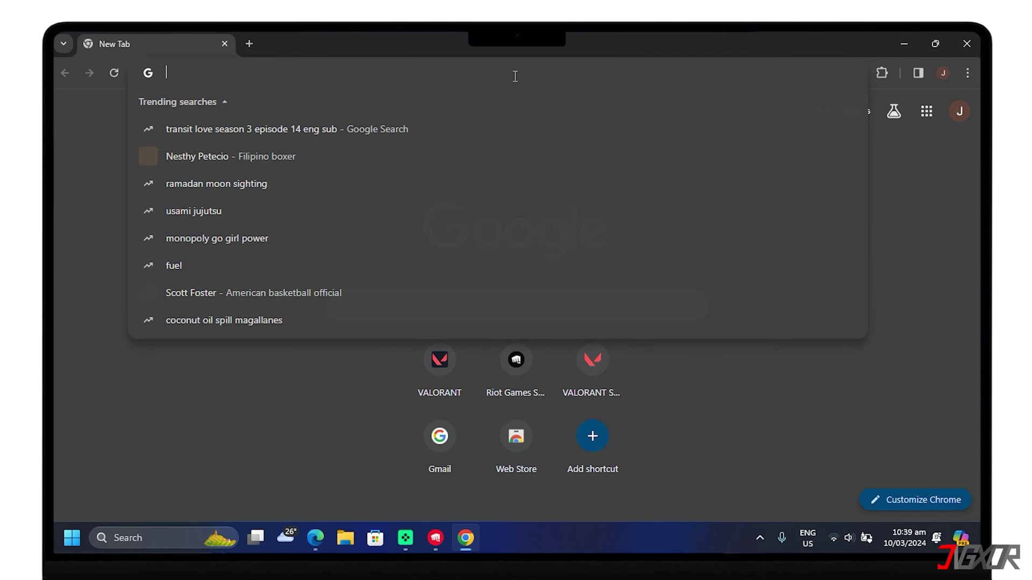
{"action": "type", "text": "playvalorant.com"}
{"action": "key", "text": "Return"}
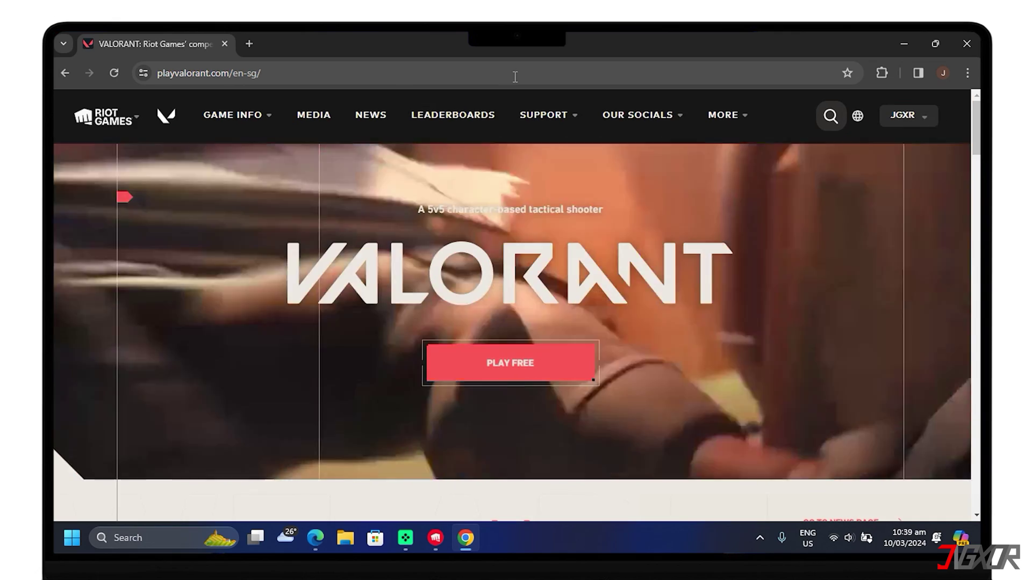
{"action": "mouse_move", "coordinate": [543, 115]}
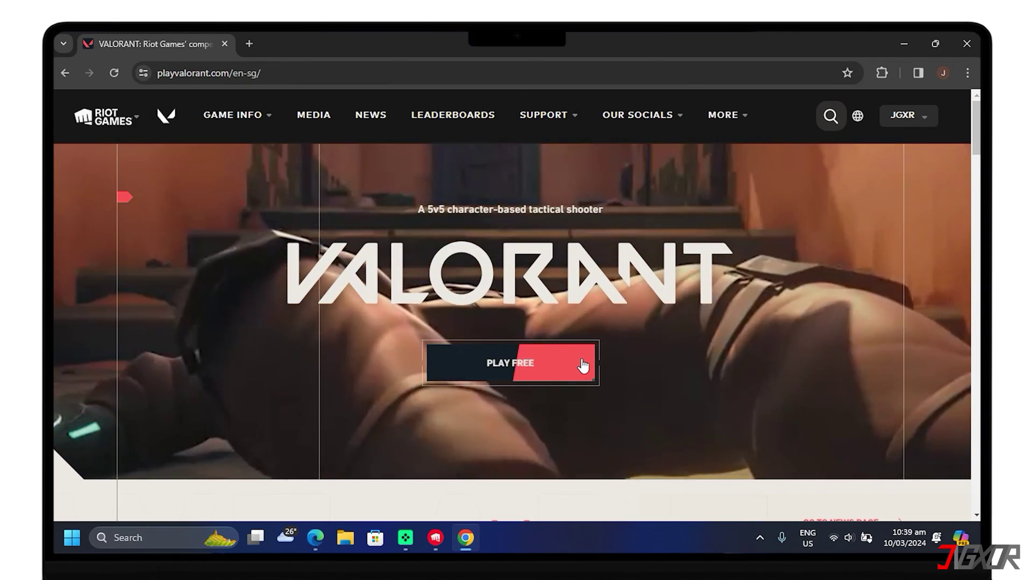
{"action": "left_click", "coordinate": [582, 366]}
{"action": "scroll", "coordinate": [580, 364], "scroll_direction": "down", "scroll_amount": 3}
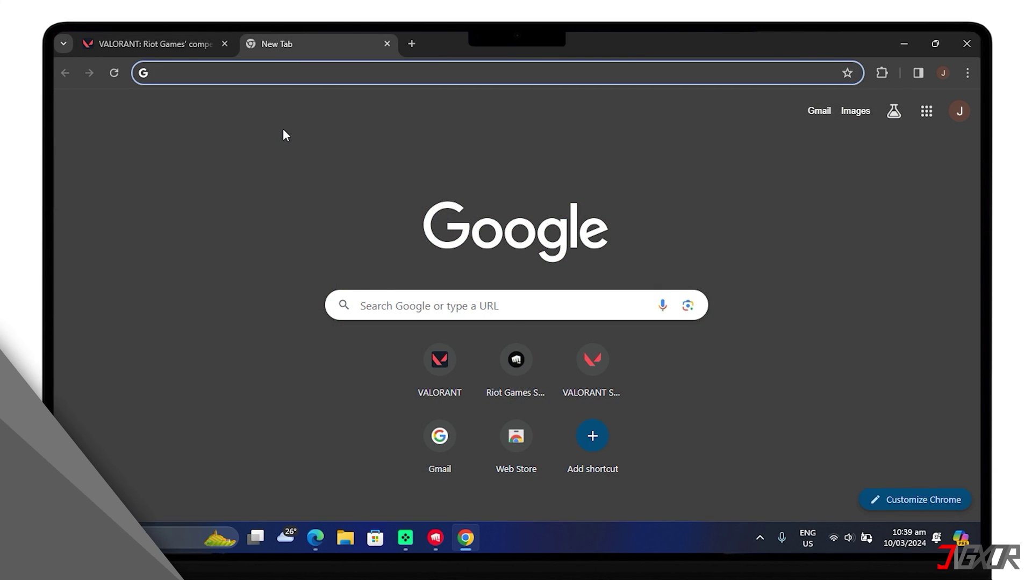
Load support-valorant.riotgames.com from the address-bar suggestion and scroll through the Support home page.
{"action": "type", "text": "support"}
{"action": "key", "text": "Right"}
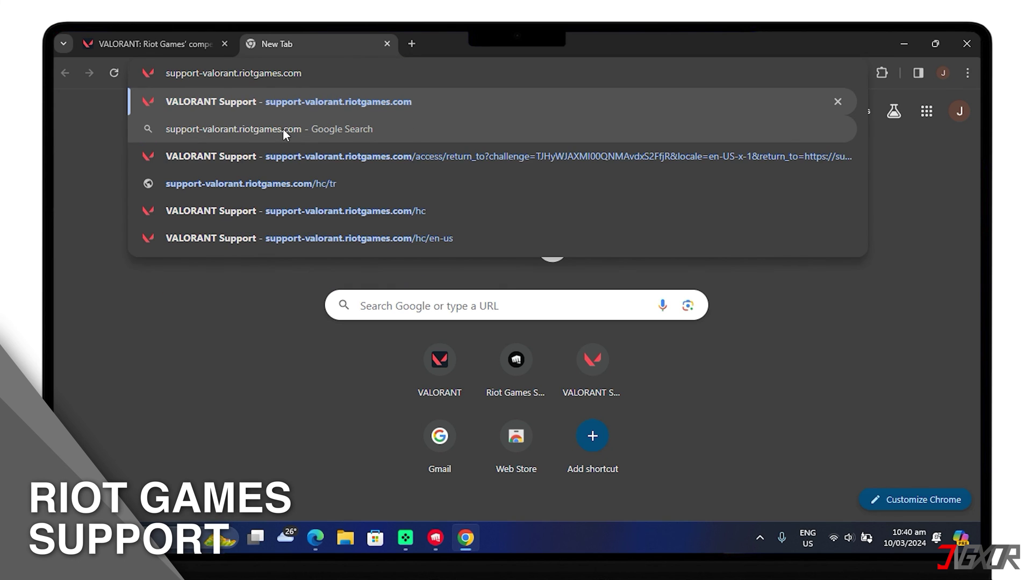
{"action": "key", "text": "Return"}
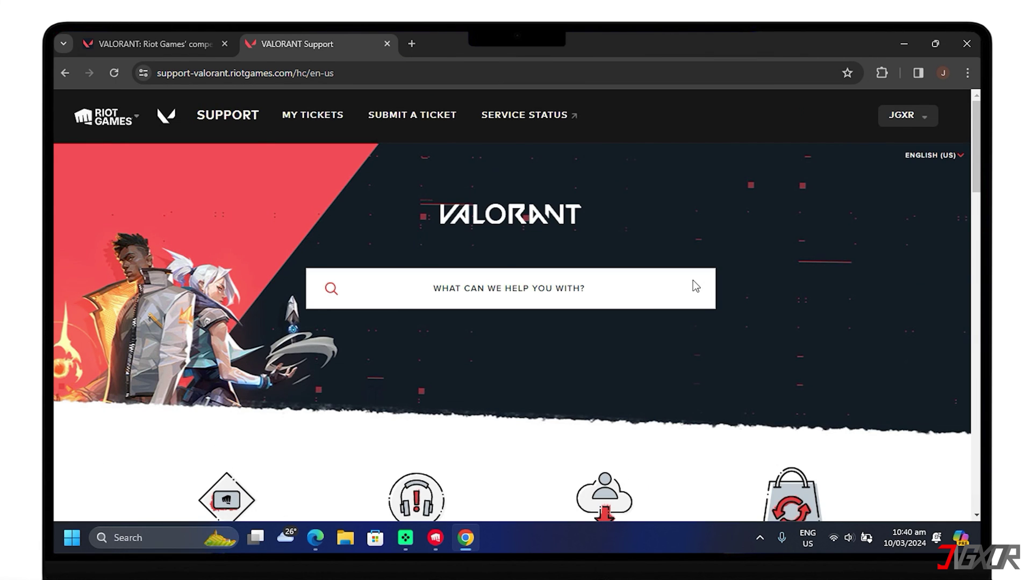
{"action": "scroll", "coordinate": [693, 282], "scroll_direction": "down", "scroll_amount": 3}
{"action": "scroll", "coordinate": [693, 281], "scroll_direction": "down", "scroll_amount": 8}
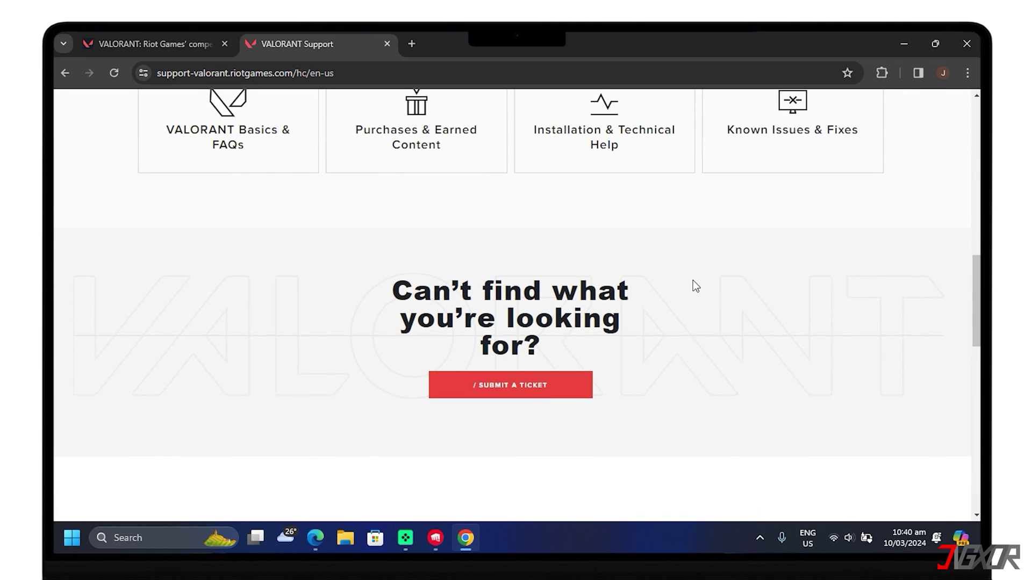
{"action": "scroll", "coordinate": [692, 281], "scroll_direction": "up", "scroll_amount": 1}
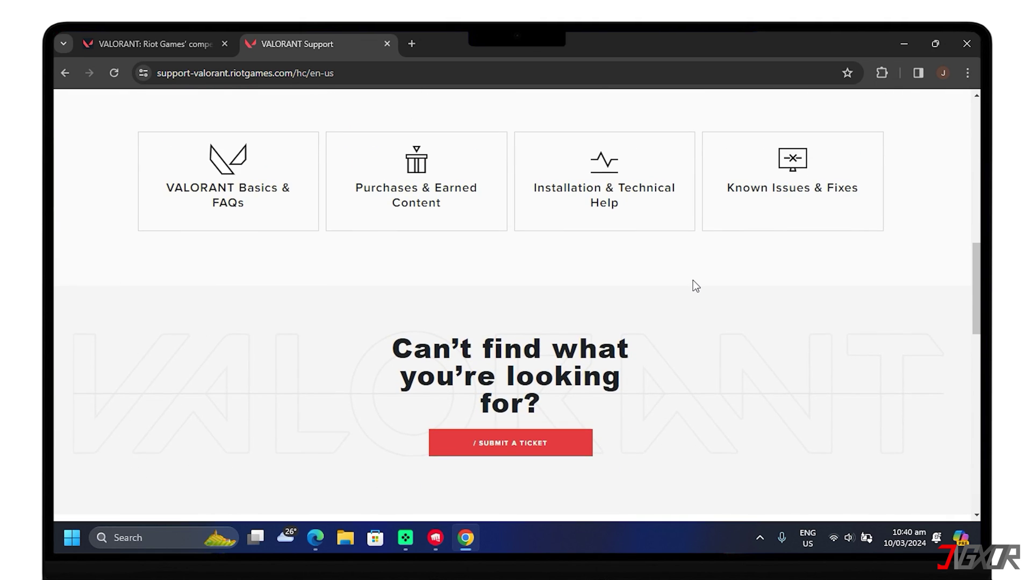
{"action": "scroll", "coordinate": [693, 280], "scroll_direction": "down", "scroll_amount": 4}
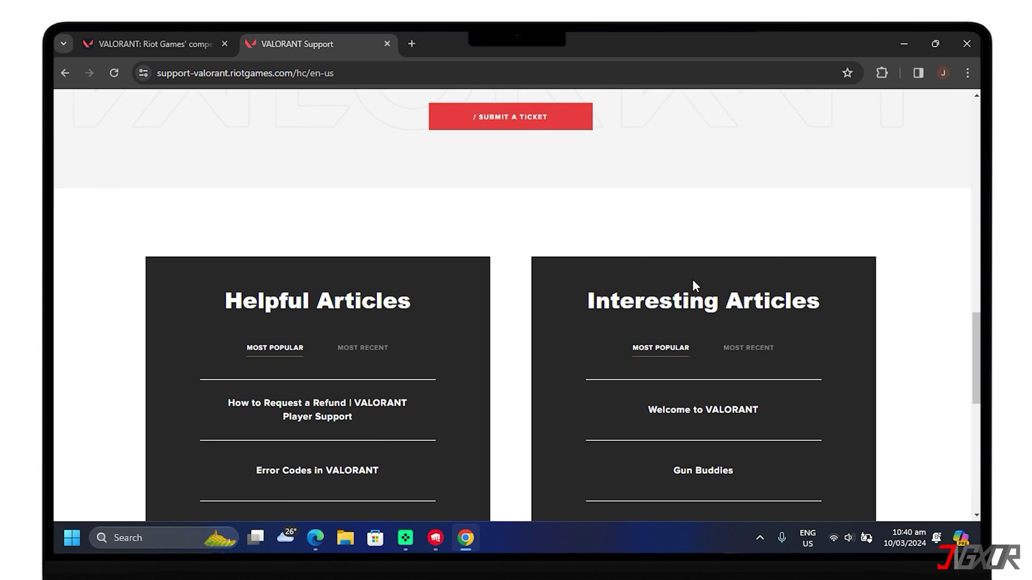
{"action": "scroll", "coordinate": [692, 285], "scroll_direction": "up", "scroll_amount": 10}
{"action": "scroll", "coordinate": [692, 286], "scroll_direction": "up", "scroll_amount": 4}
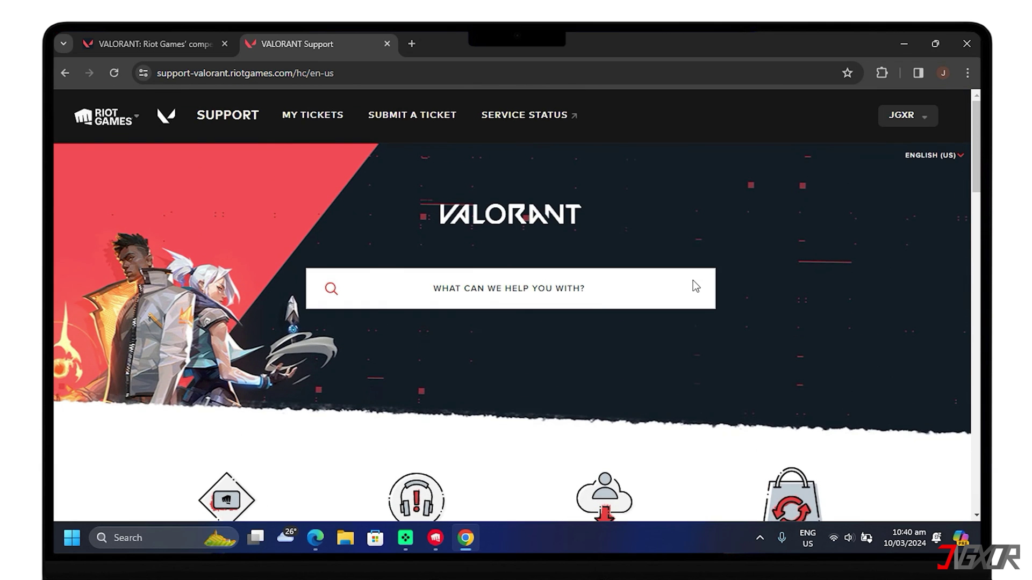